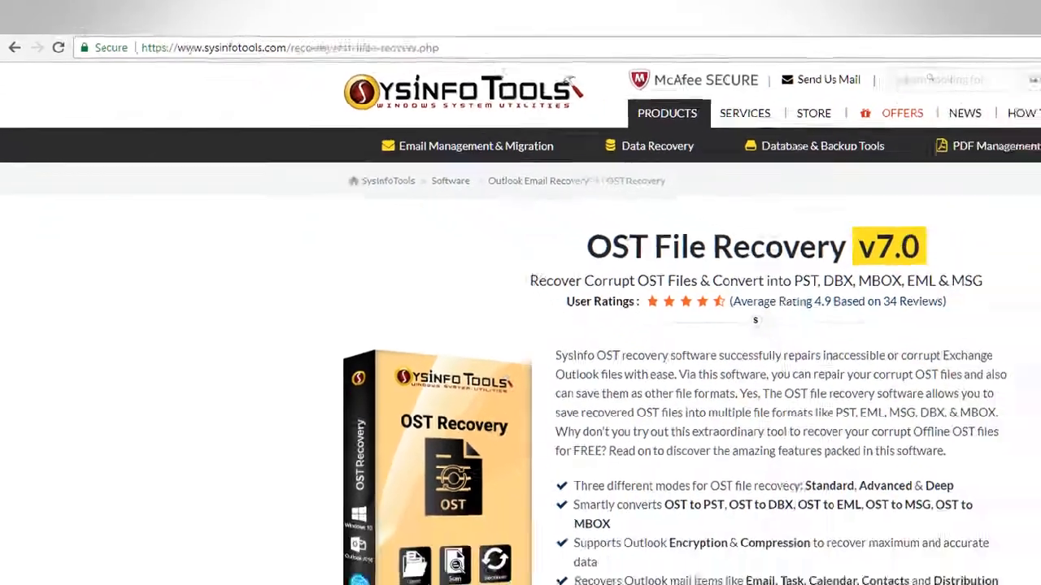
scroll(574, 462, "down", 2)
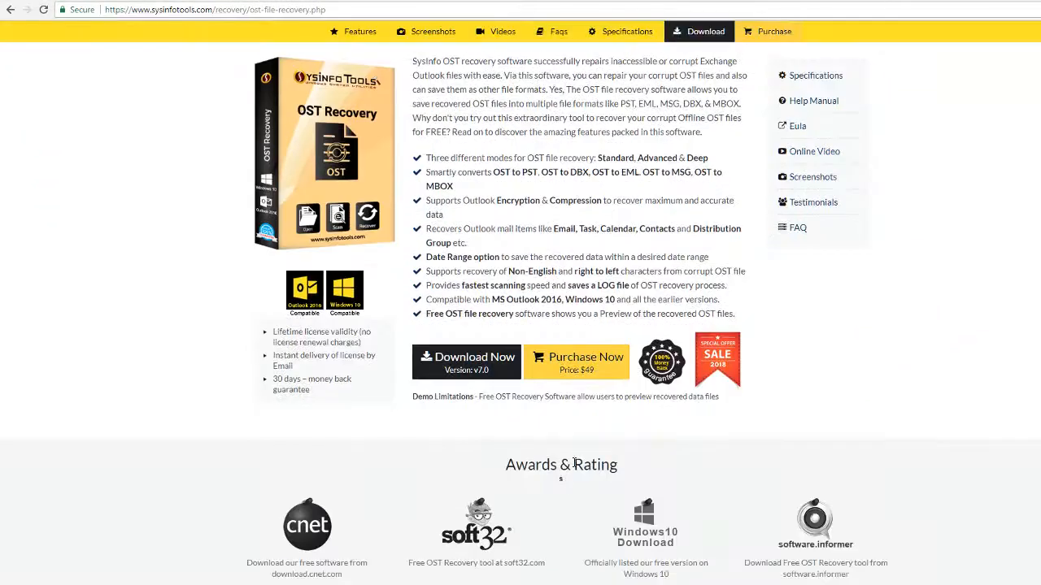
scroll(487, 366, "down", 1)
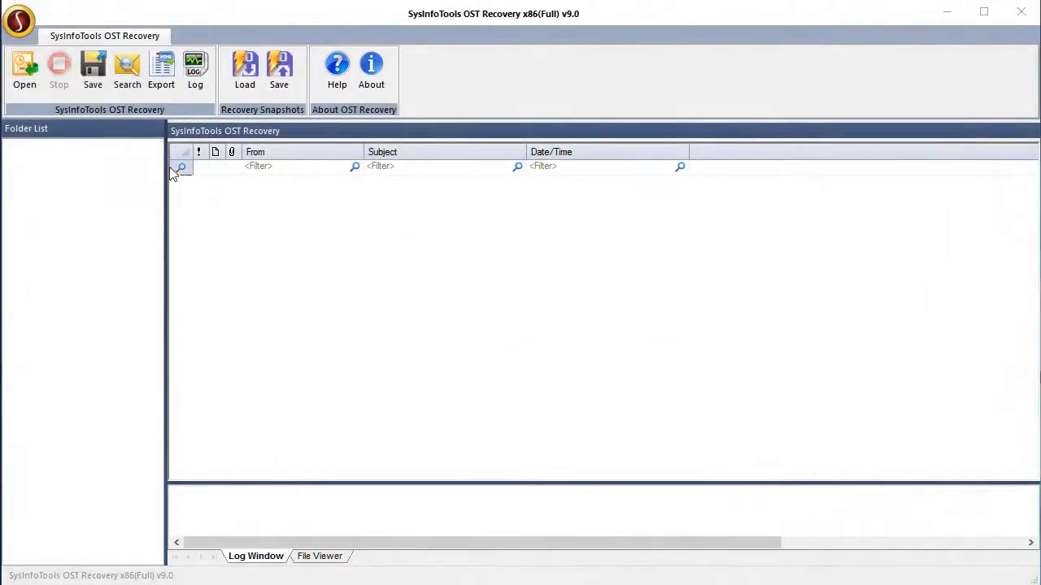
Choose Testing.ost as the corrupted OST file to recover
left_click(35, 78)
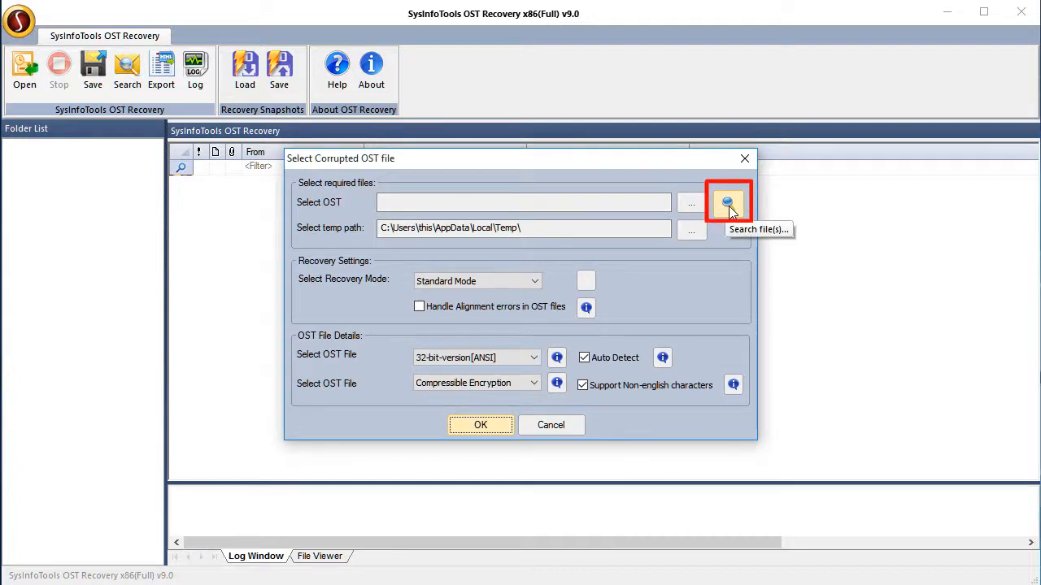
left_click(688, 204)
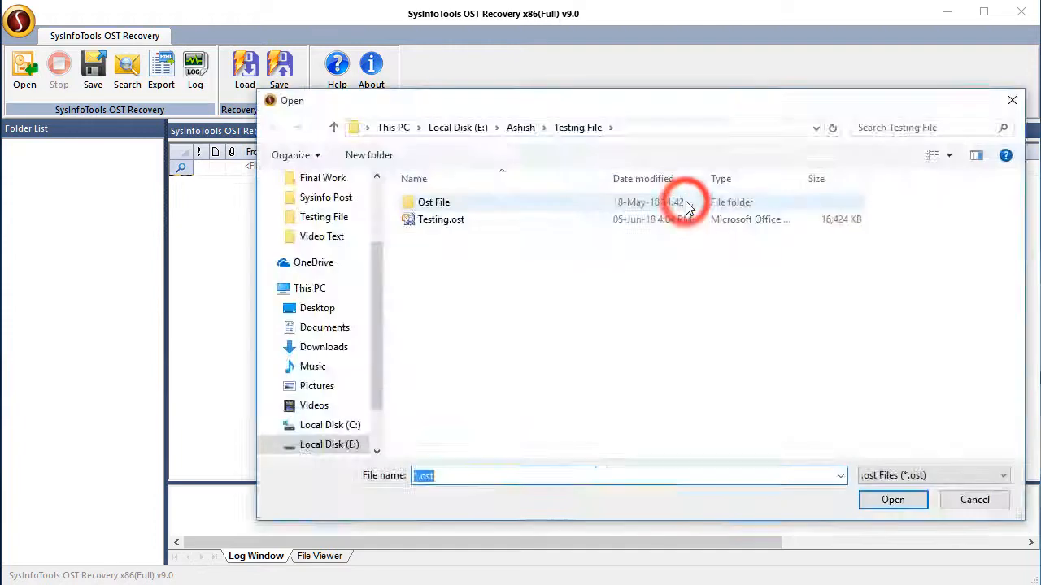
left_click(610, 219)
left_click(875, 502)
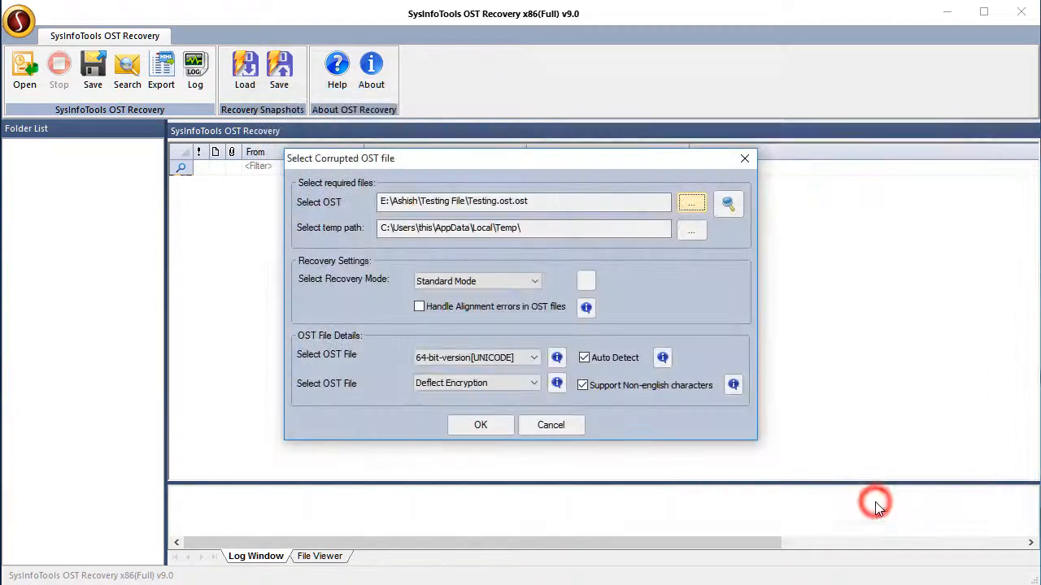
Keep Standard Mode, enable Handle Alignment errors, and keep Deflect Encryption
left_click(534, 284)
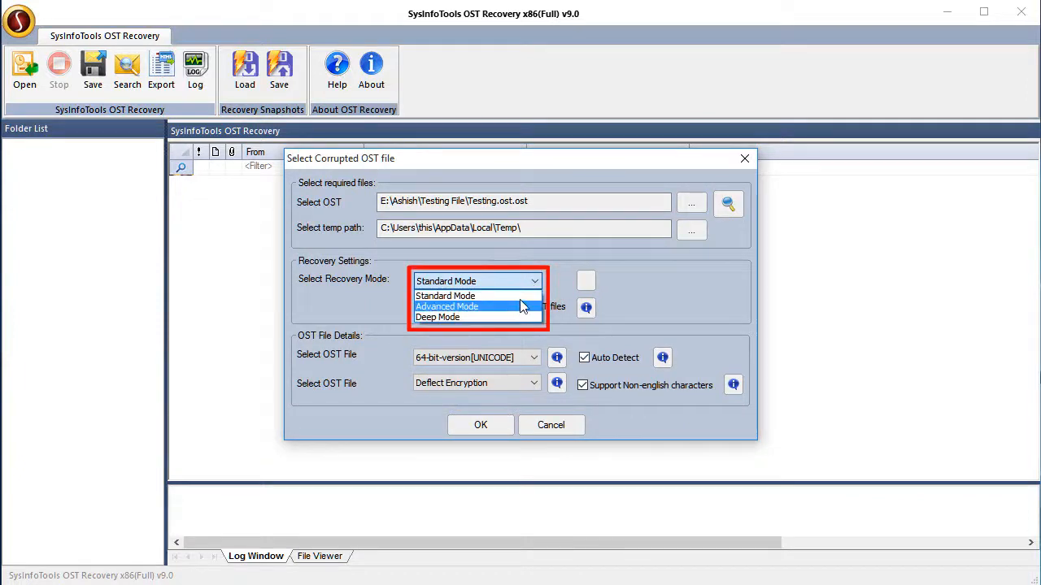
left_click(521, 297)
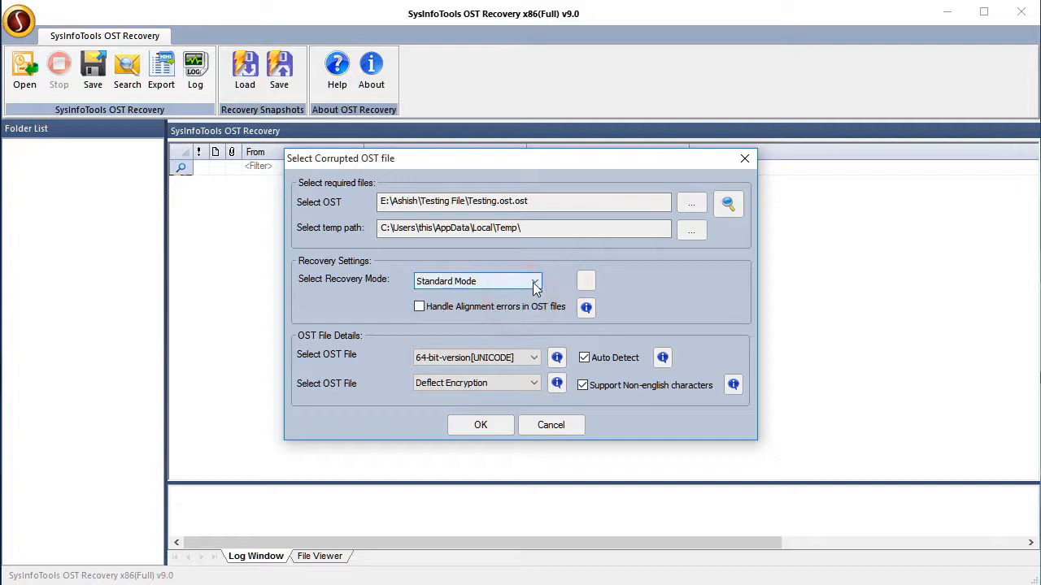
left_click(420, 308)
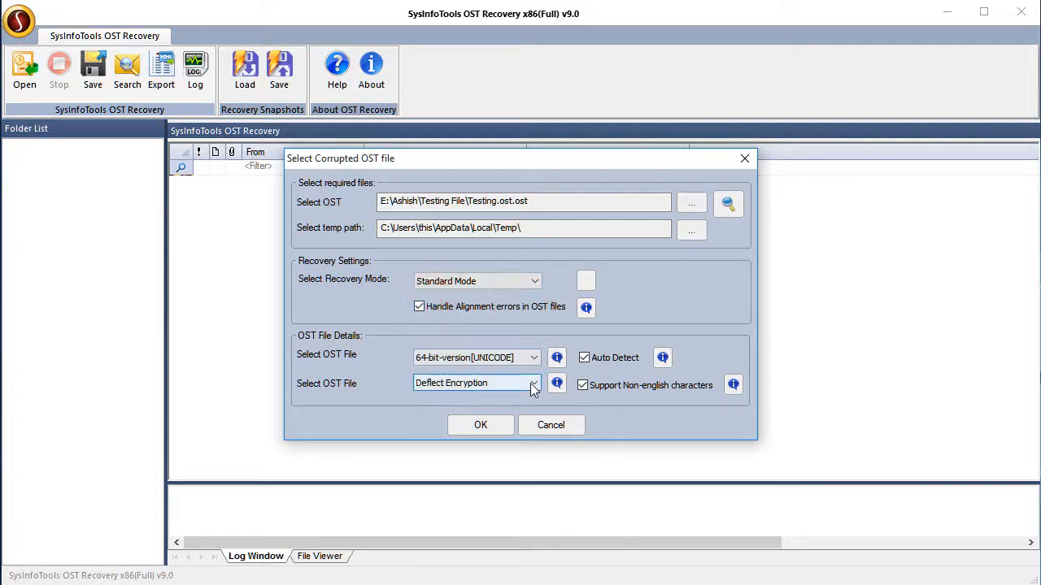
left_click(533, 385)
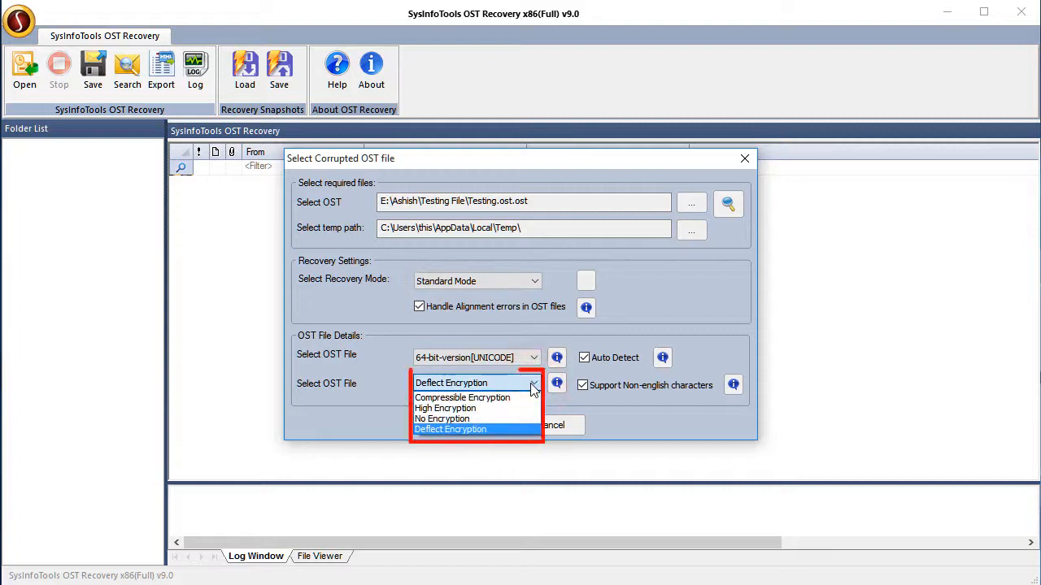
left_click(533, 385)
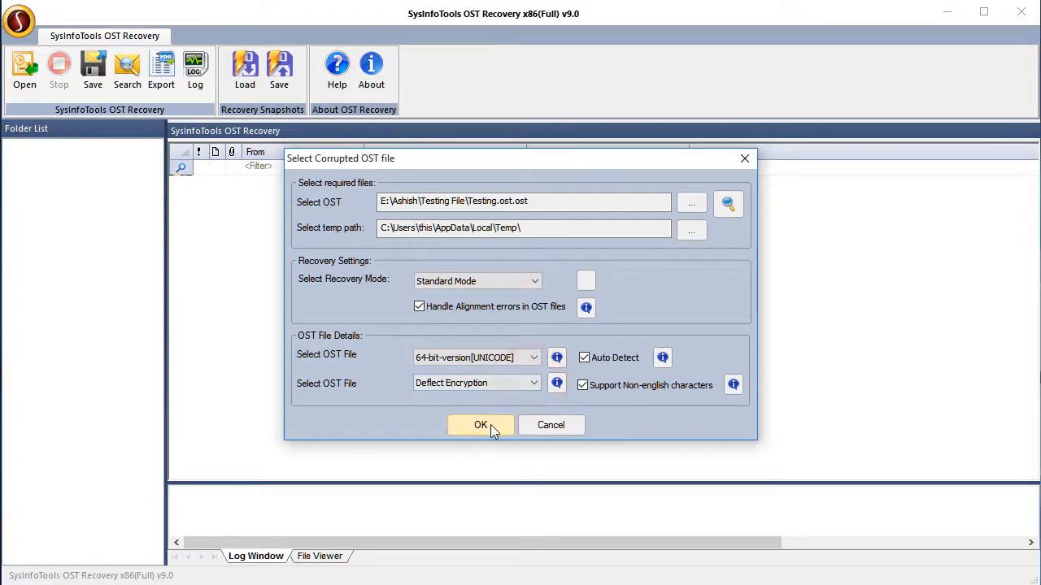
Scan Testing.ost, select IPM_SUBTREE with subfolders, and preview the recovered Inbox
left_click(491, 424)
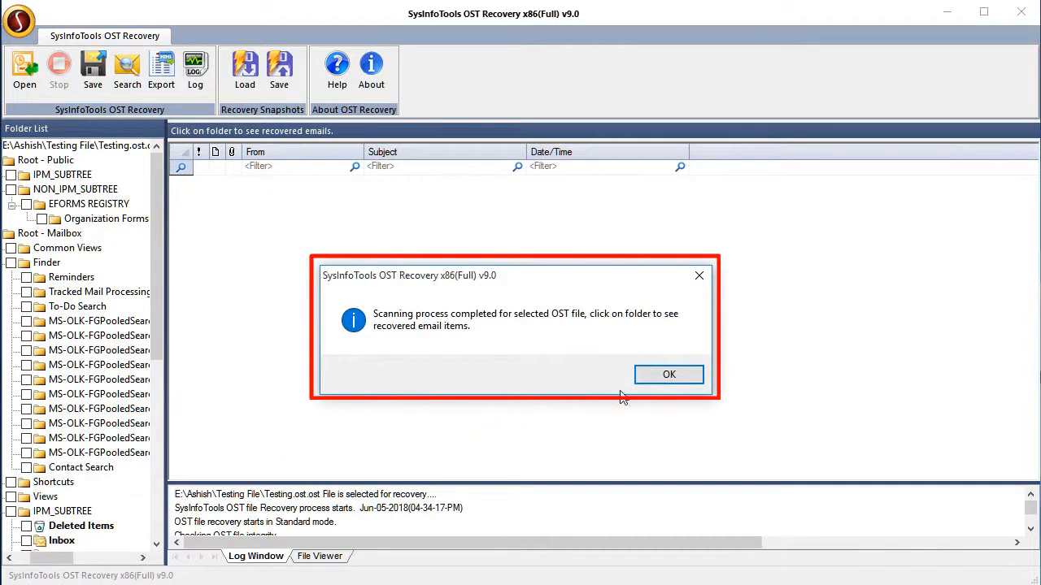
left_click(668, 376)
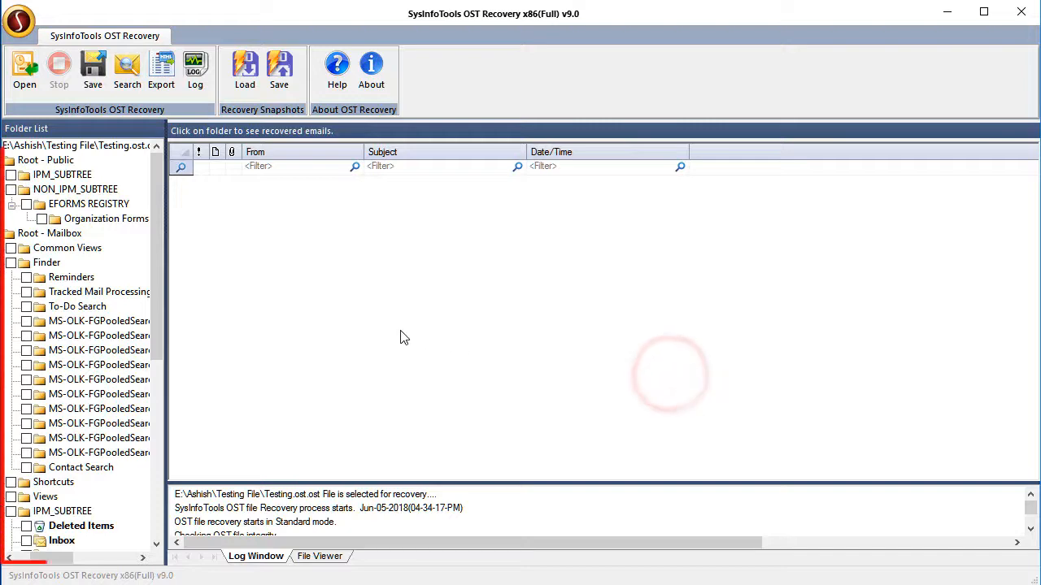
left_click_drag(155, 342, 155, 488)
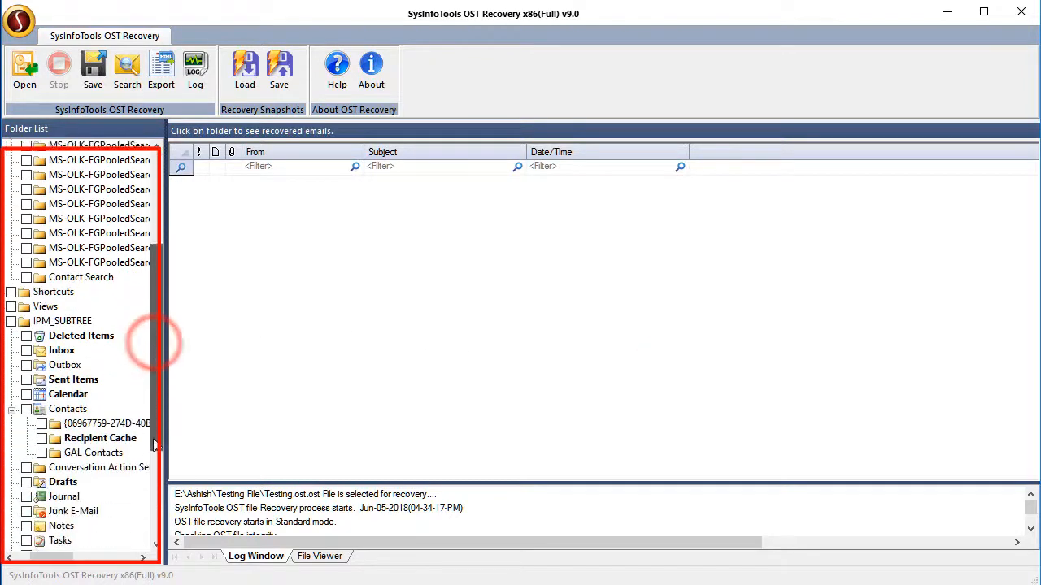
left_click(62, 234)
left_click(63, 191)
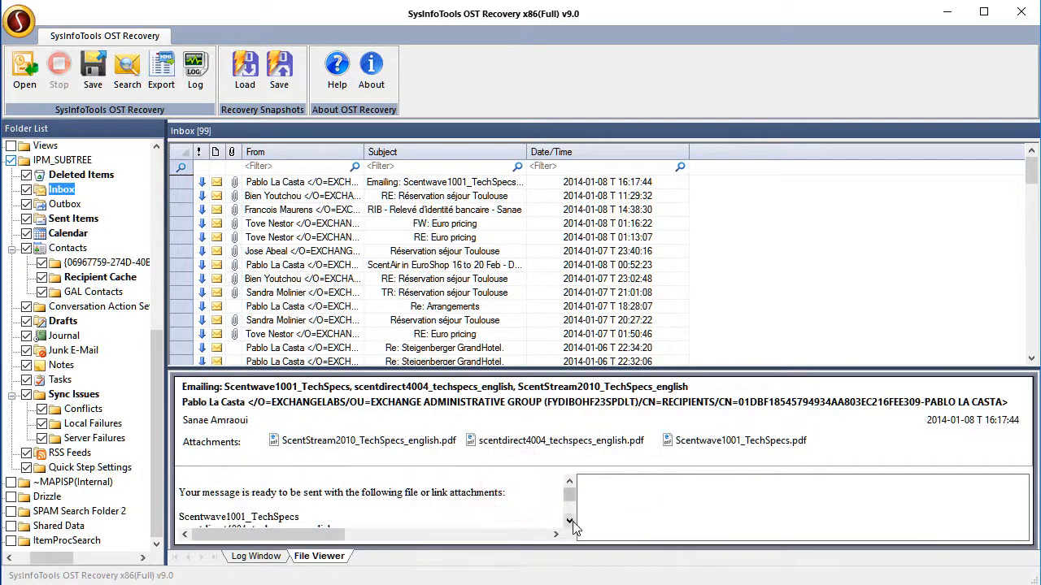
left_click(571, 522)
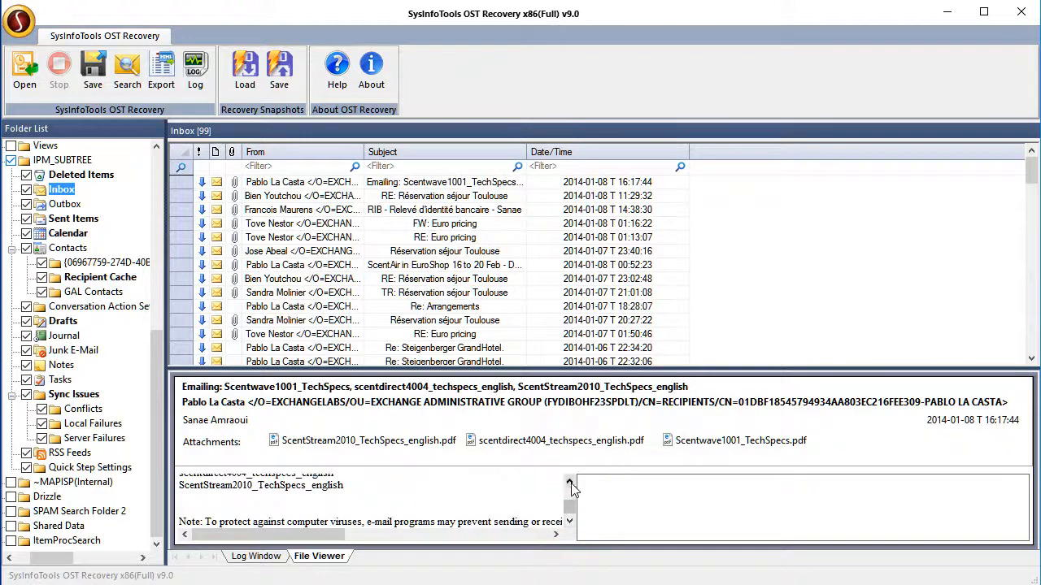
left_click(571, 483)
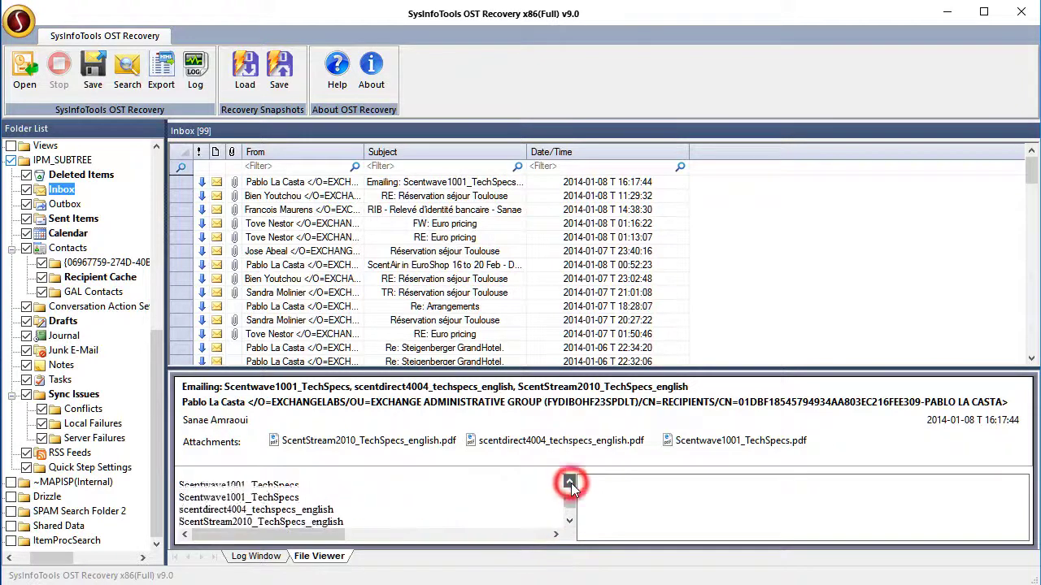
left_click(313, 237)
left_click(333, 279)
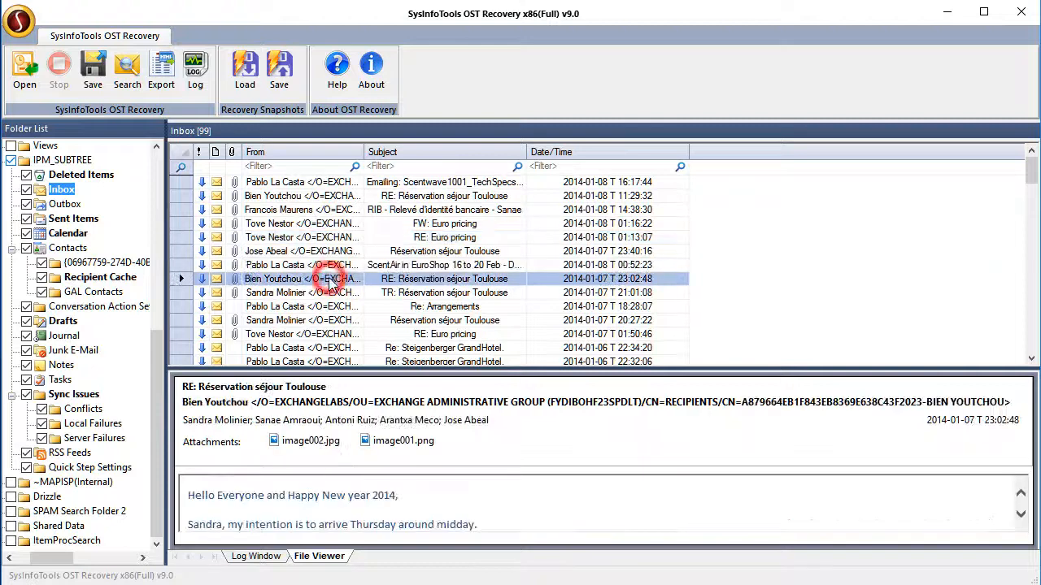
left_click(24, 191)
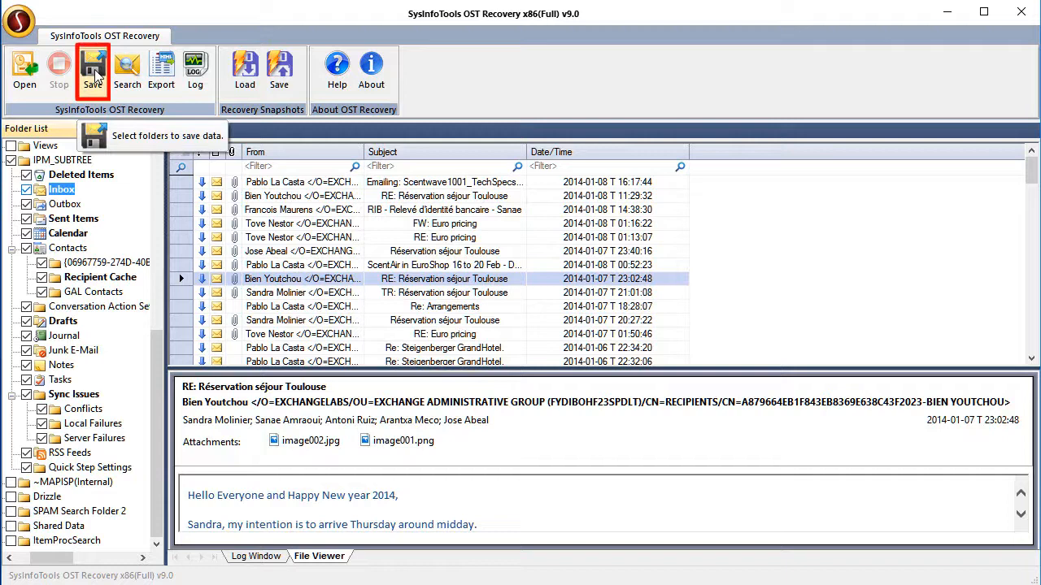
Set the save destination to a newly created folder on the Desktop
left_click(94, 73)
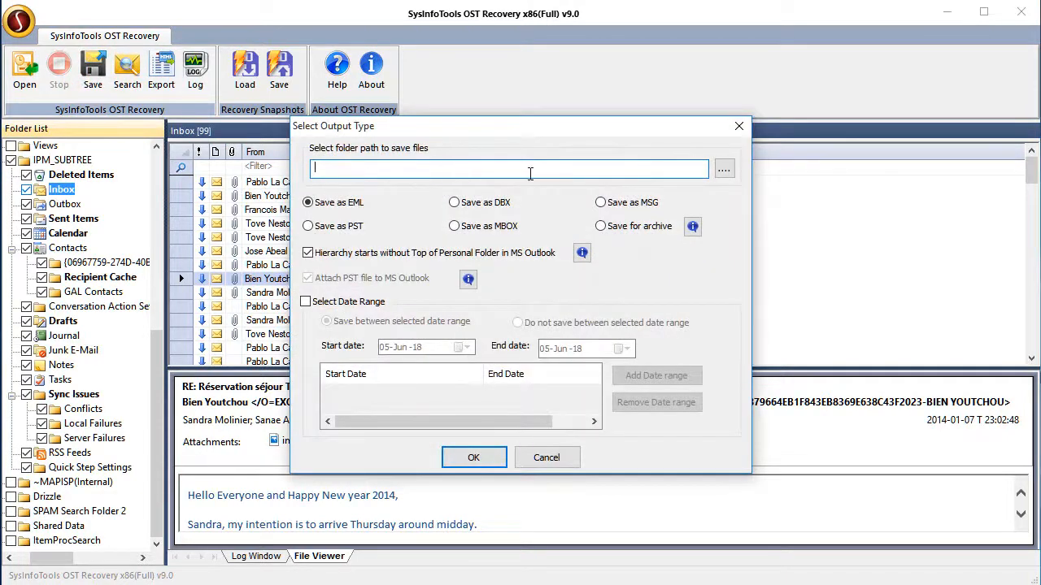
left_click(725, 173)
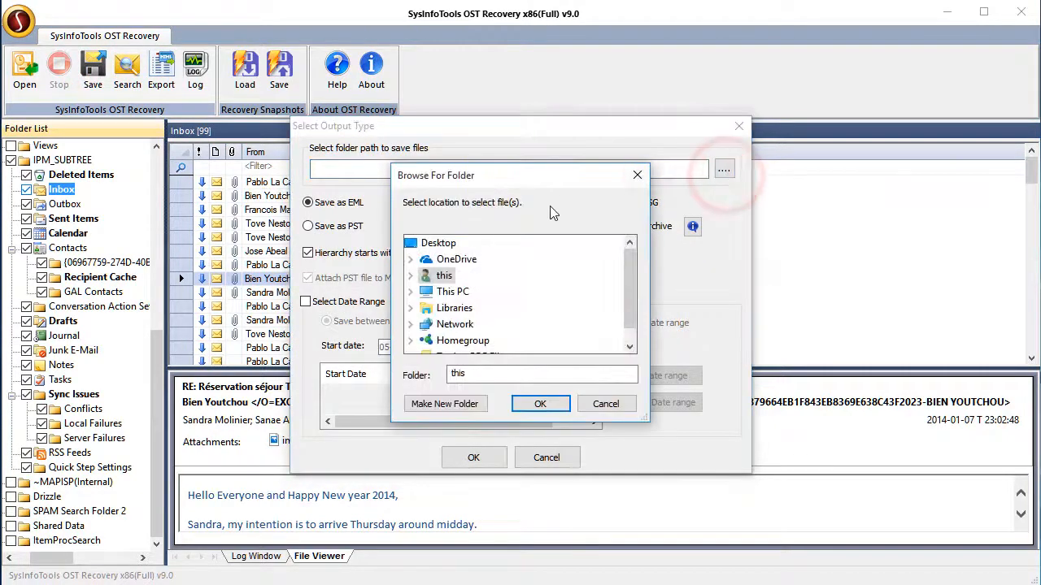
left_click(427, 243)
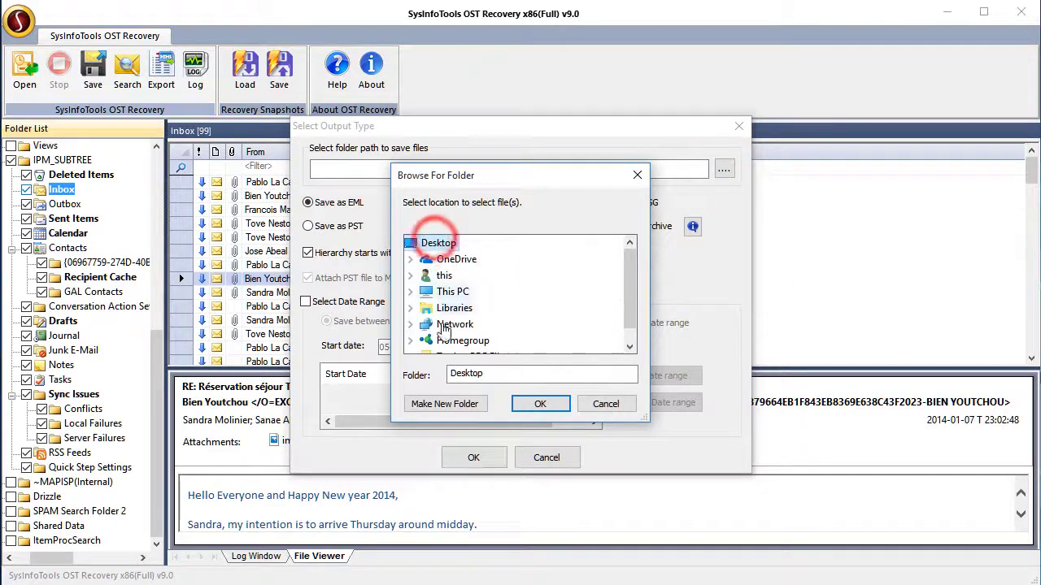
left_click(444, 406)
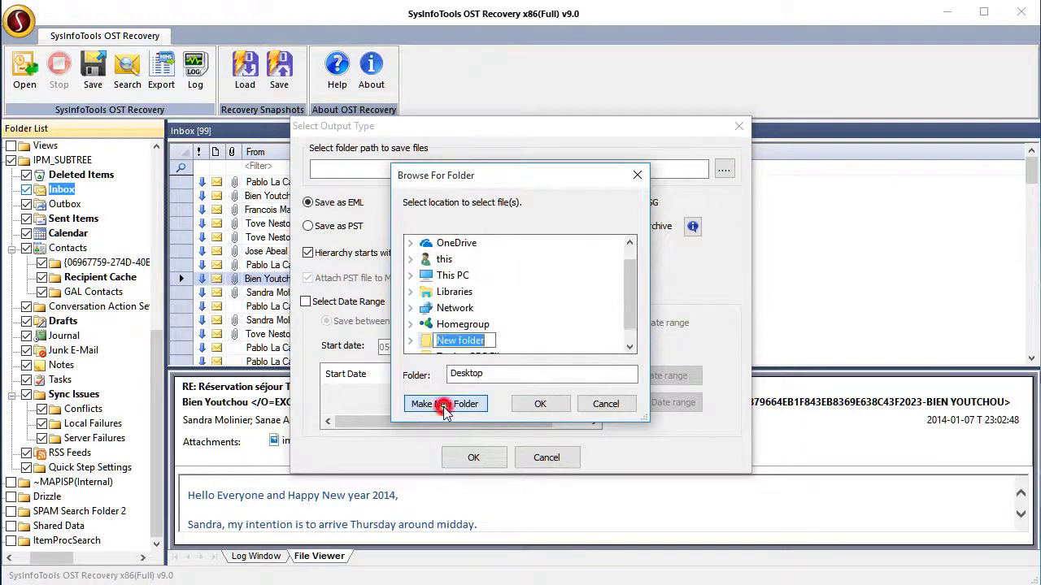
left_click(544, 407)
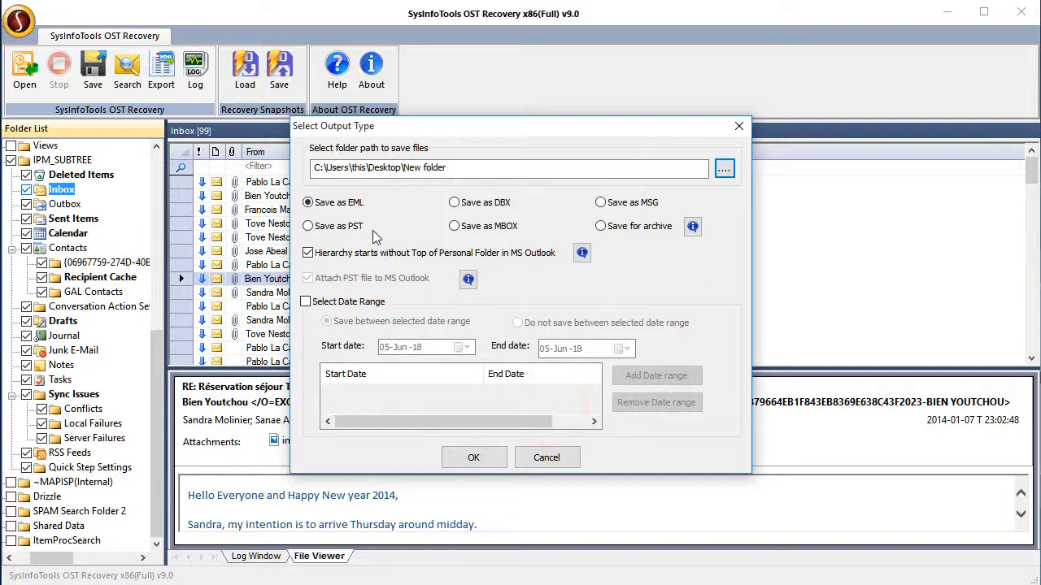
Review the DBX, MSG, MBOX and archive formats, then choose PST as output
left_click(453, 203)
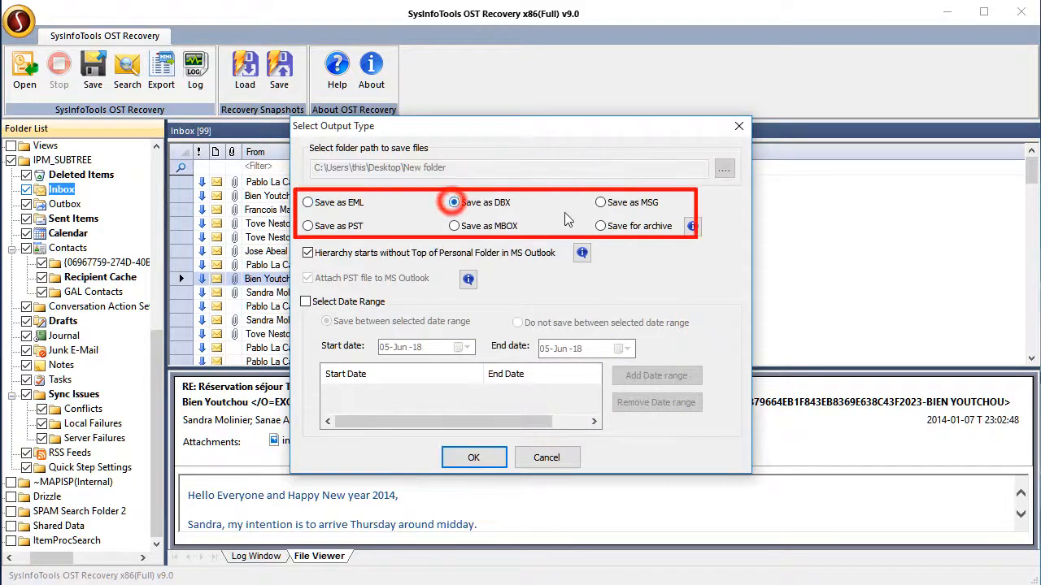
left_click(601, 203)
left_click(308, 226)
left_click(454, 226)
left_click(600, 226)
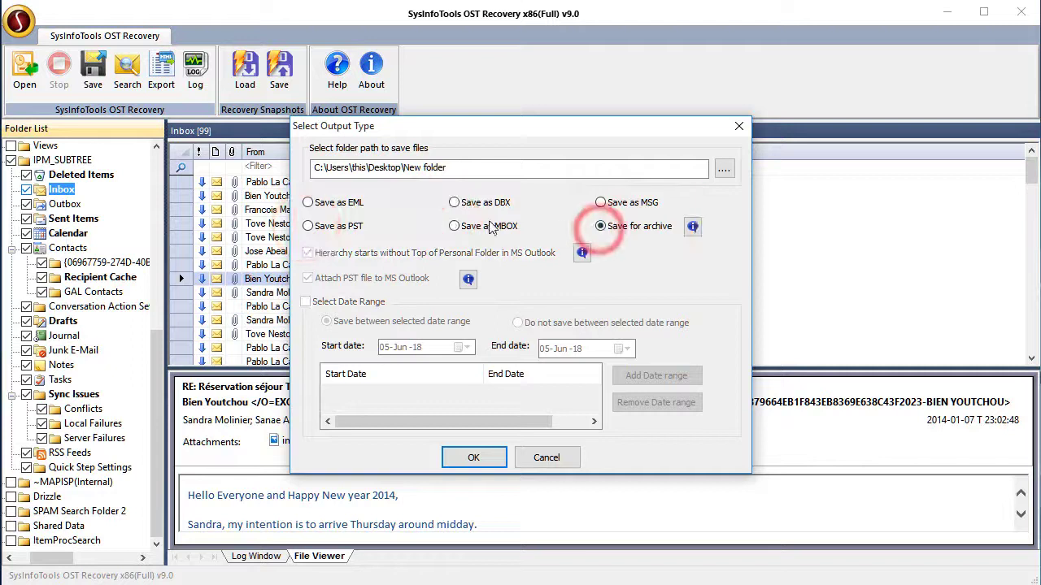
left_click(310, 228)
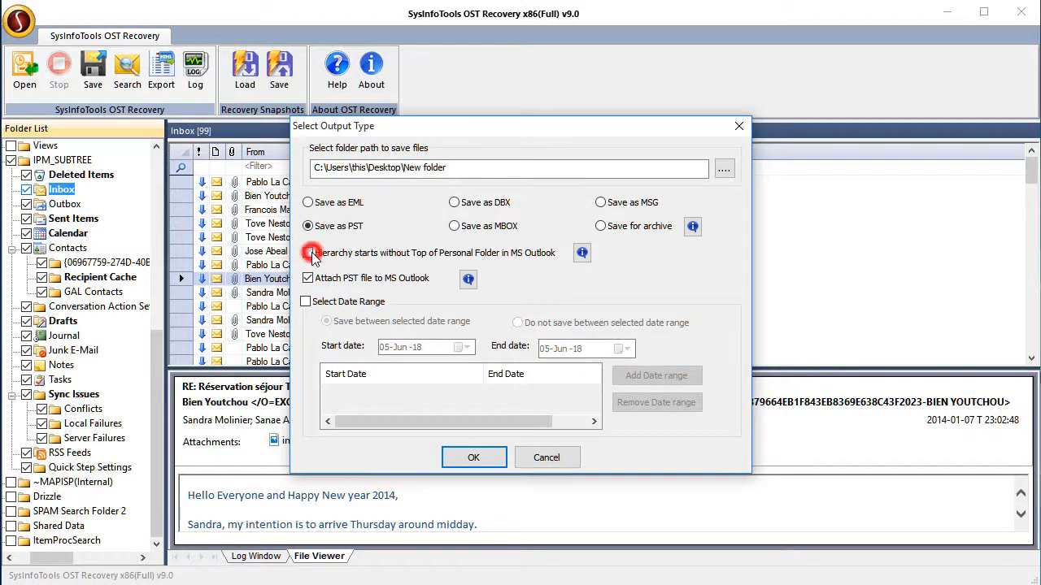
Enable Hierarchy and Attach PST to MS Outlook, leave date range off, and start saving
left_click(313, 254)
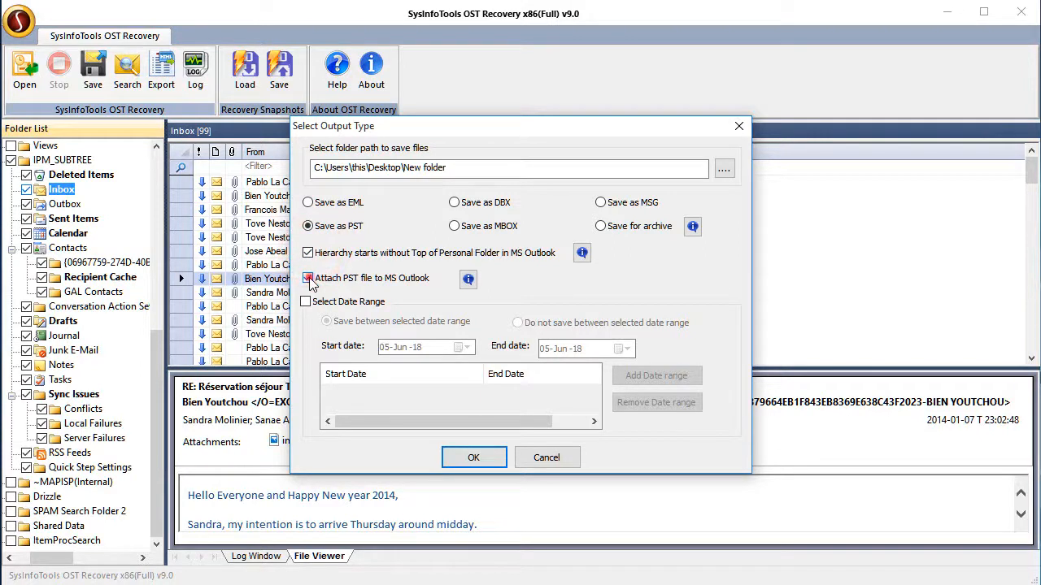
left_click(309, 278)
left_click(304, 304)
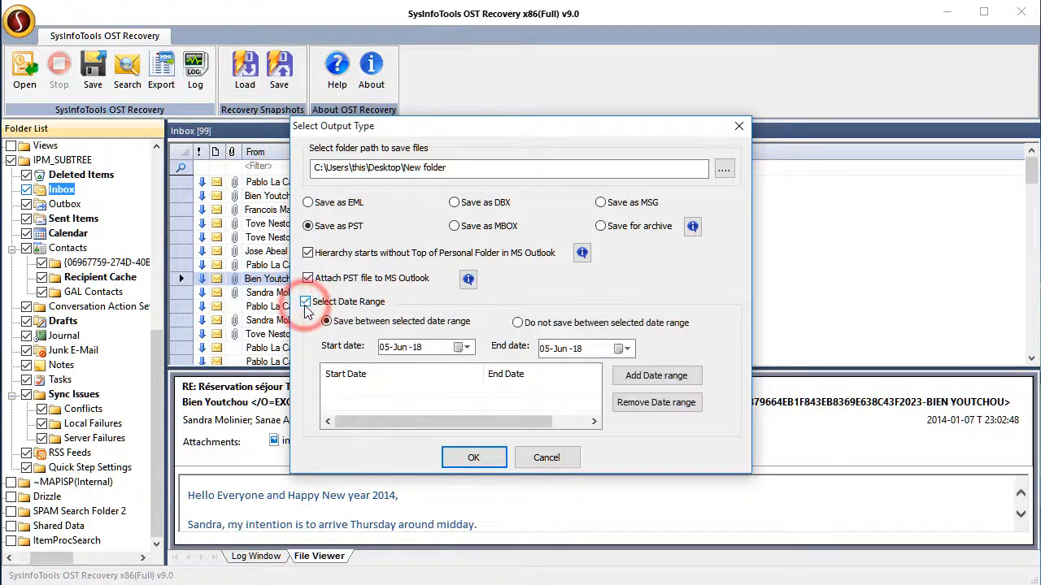
left_click(306, 307)
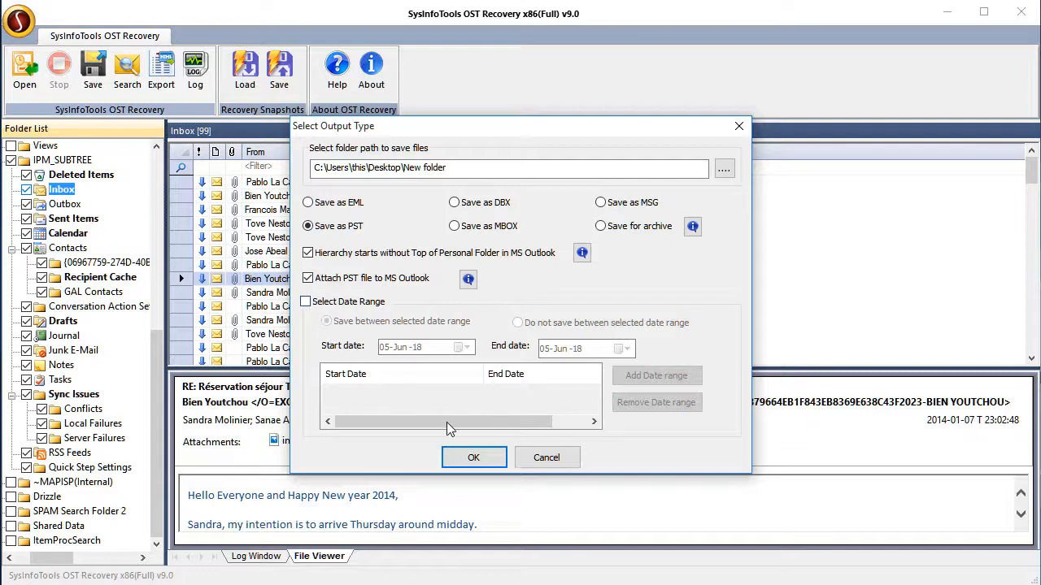
left_click(474, 459)
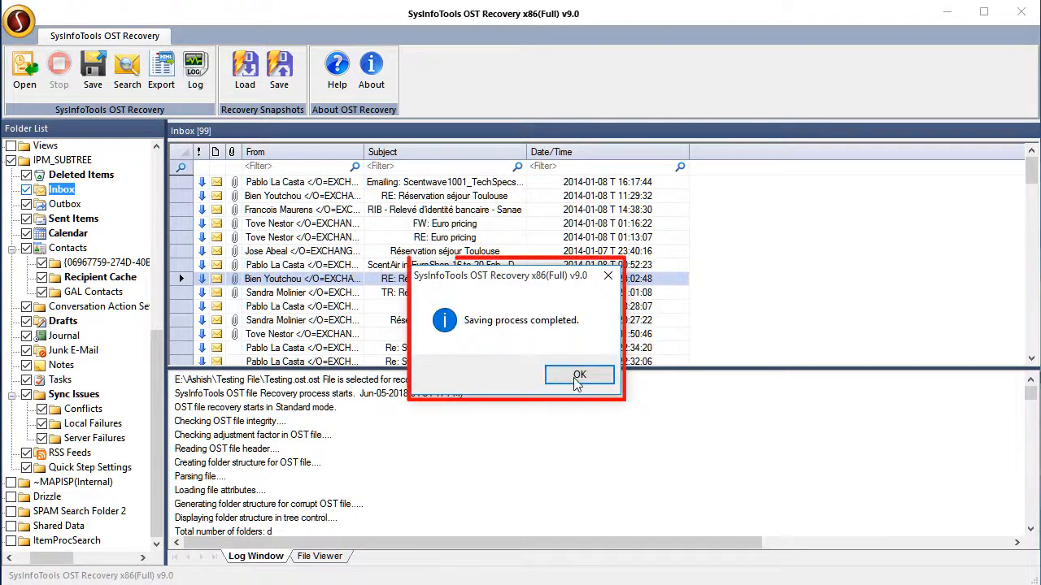
Dismiss the saving-completed notice and close the application
left_click(580, 377)
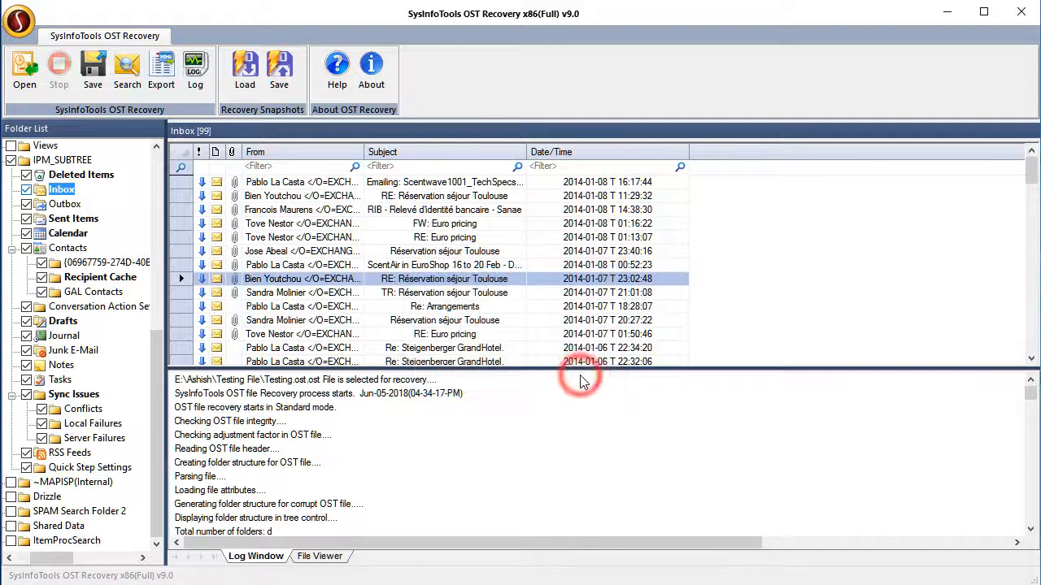
left_click(1021, 12)
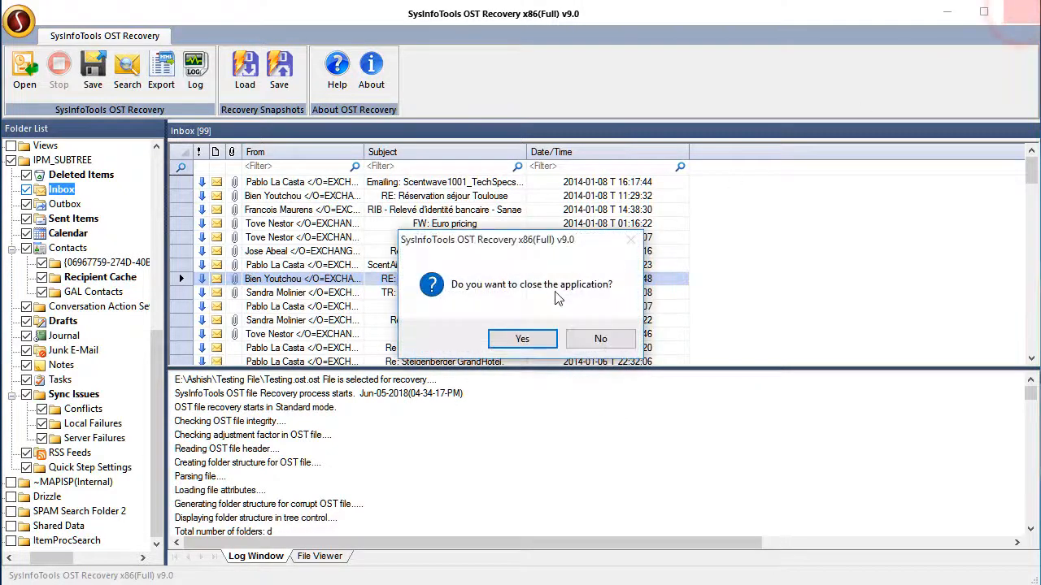